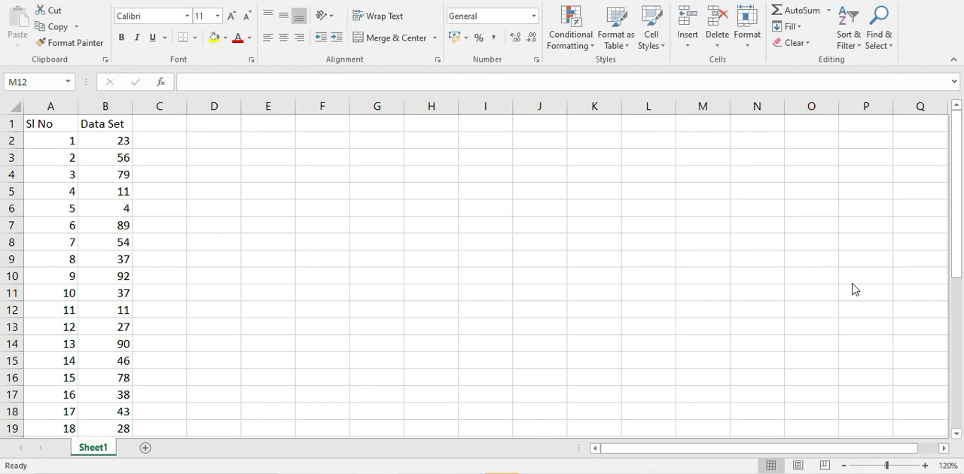
- Enter the heading "Percentiles" in cell D1
click(216, 126)
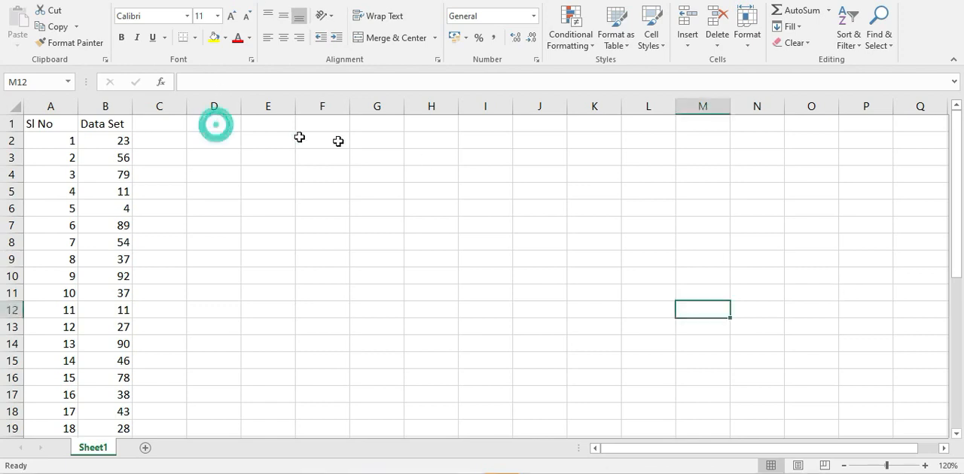
click(208, 122)
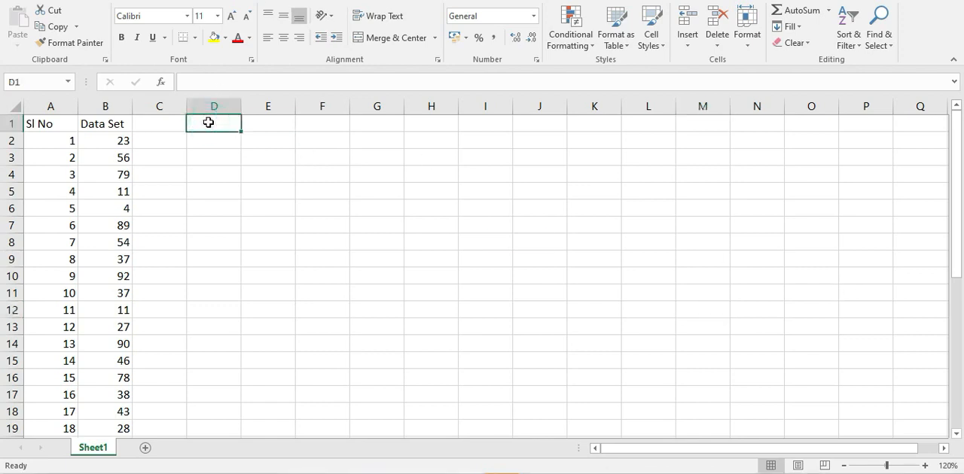
text(Percentiles)
- Enter 250000 in F5 and 95% in H5, and calculate their product in J5
click(326, 198)
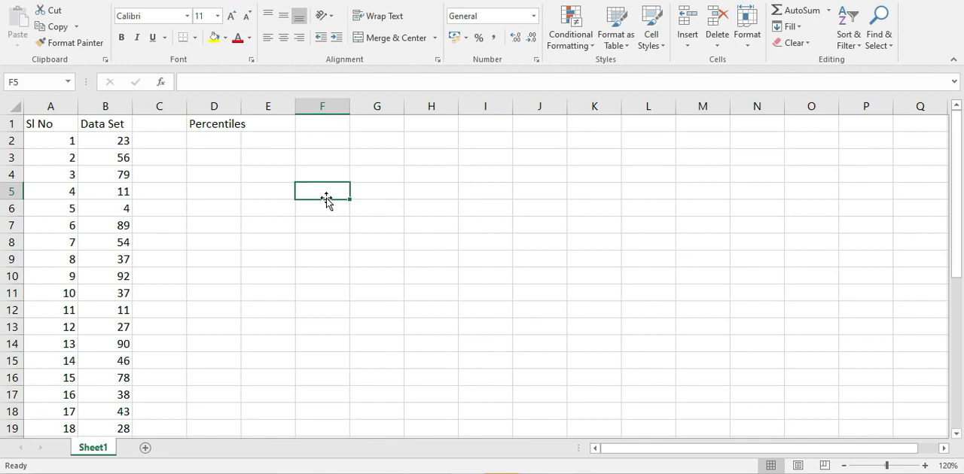
text(2500)
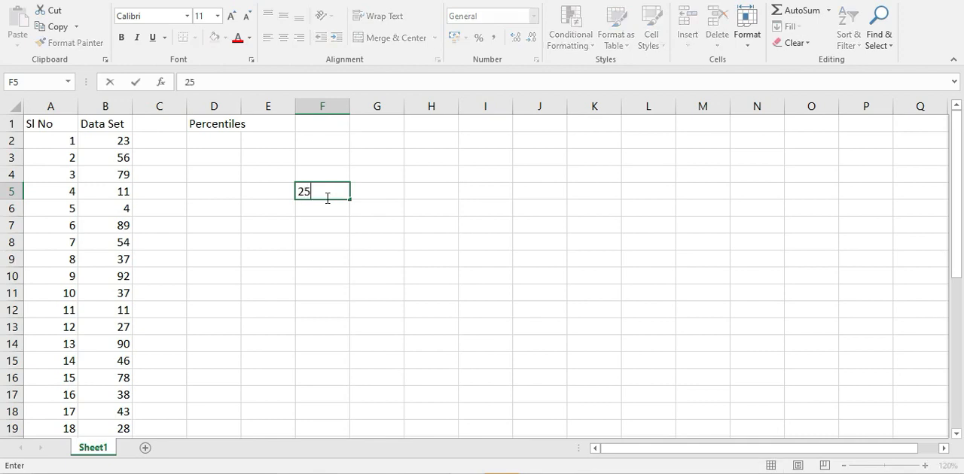
text(00)
click(431, 194)
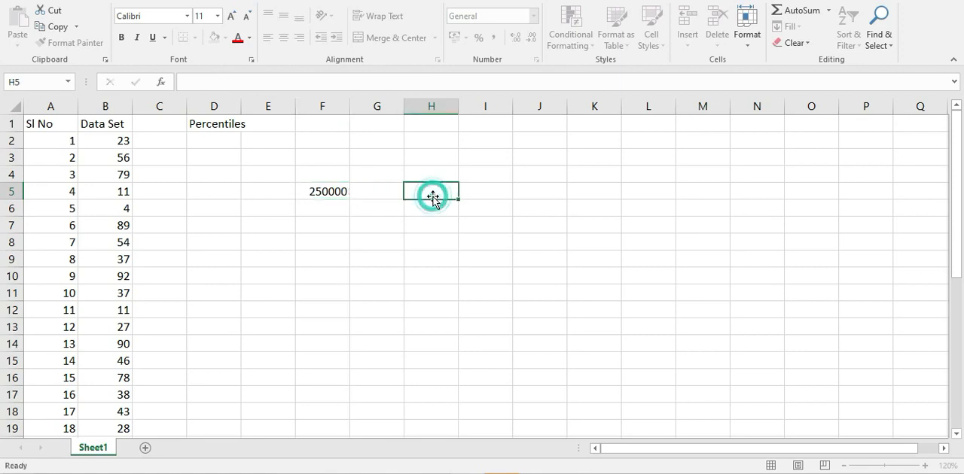
click(330, 193)
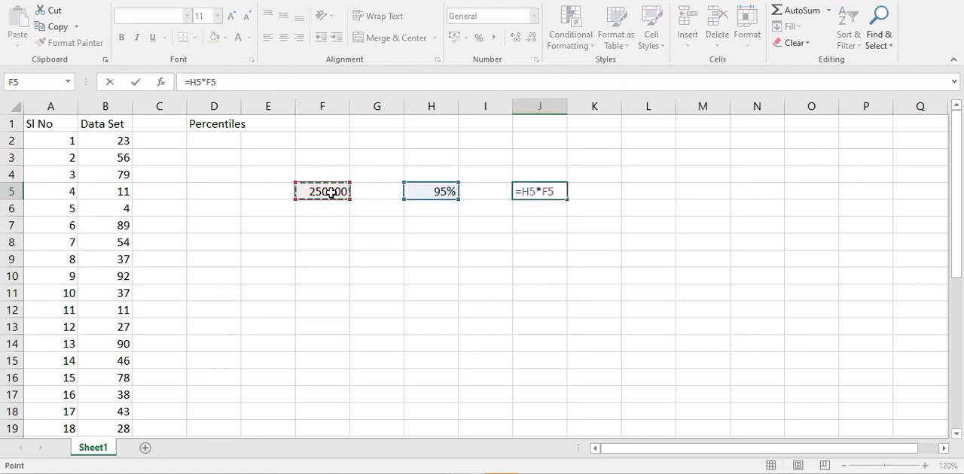
key(Return)
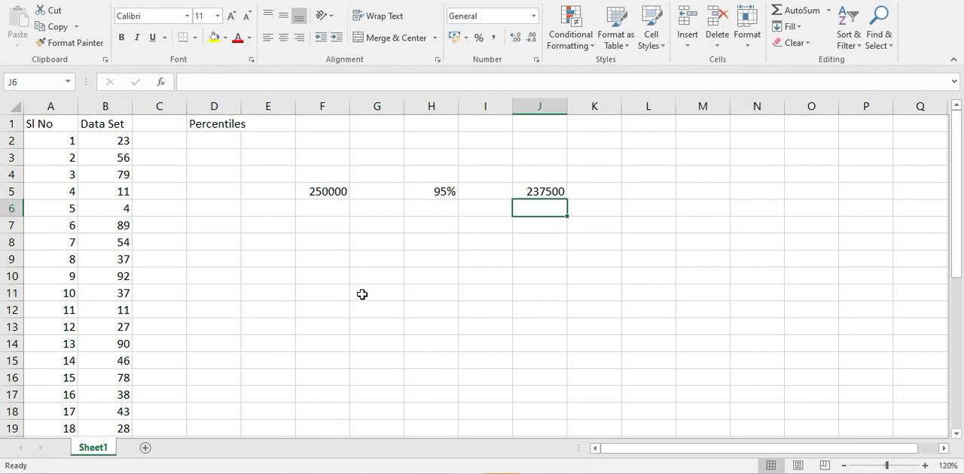
- Enter 5% in H7 and calculate that share of the 250000 in J7
click(447, 225)
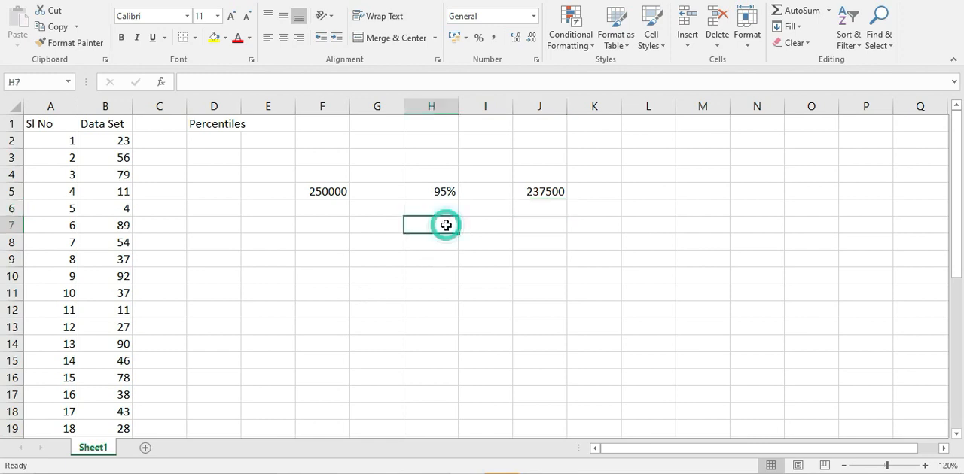
text(5%)
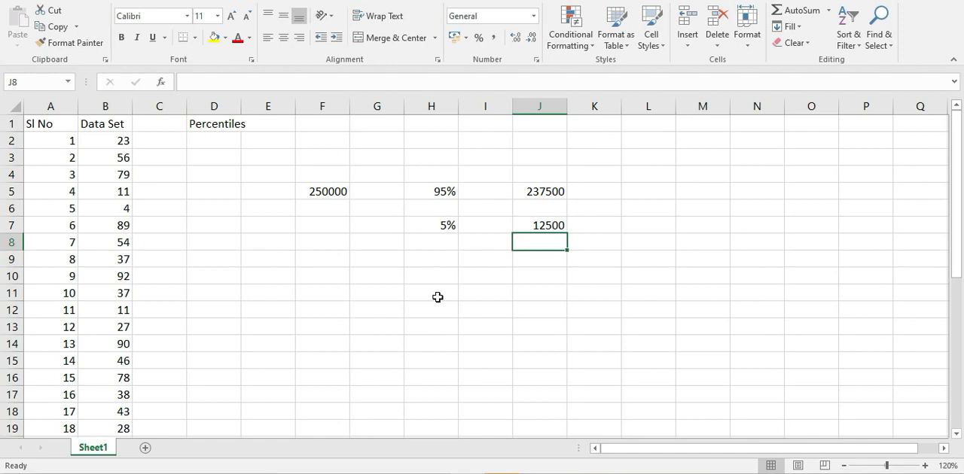
click(324, 155)
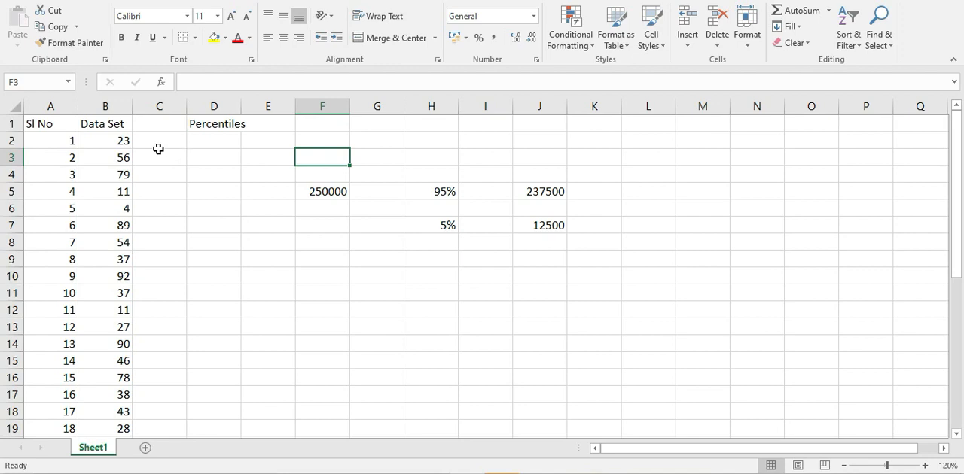
- Copy the whole Data Set column B into column M
click(103, 106)
key(ctrl+c)
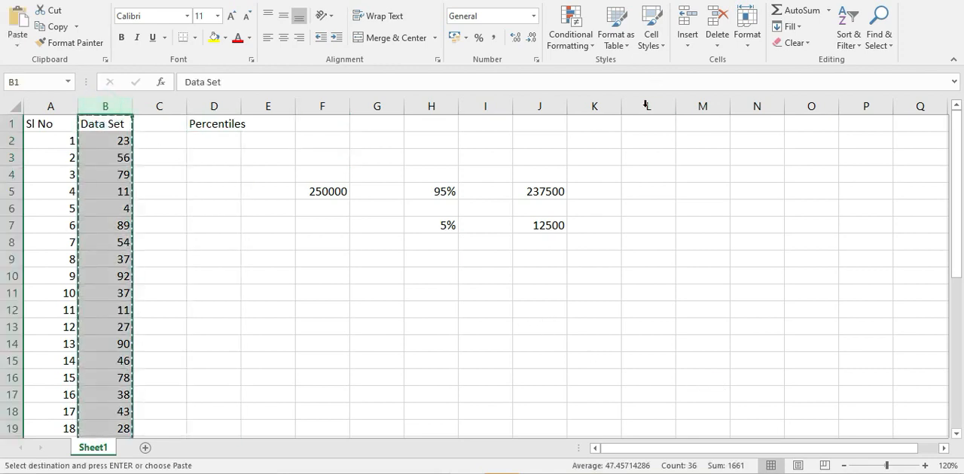
click(704, 106)
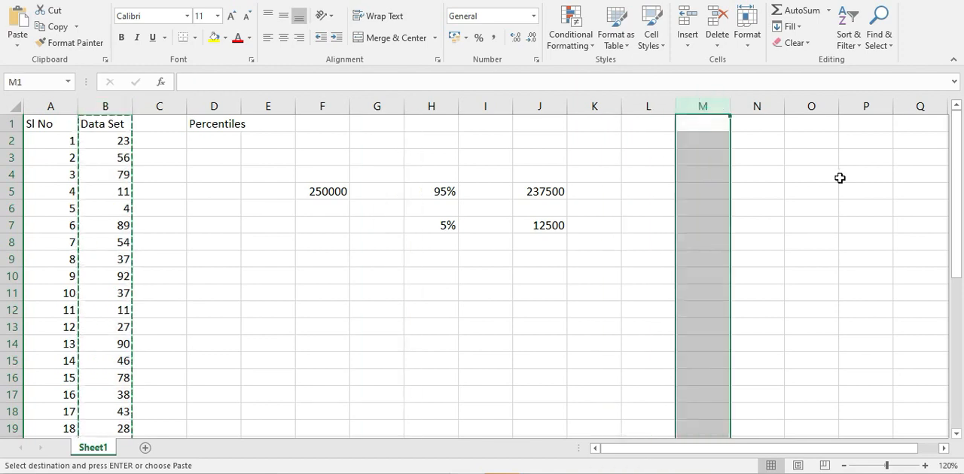
key(ctrl+v)
click(841, 178)
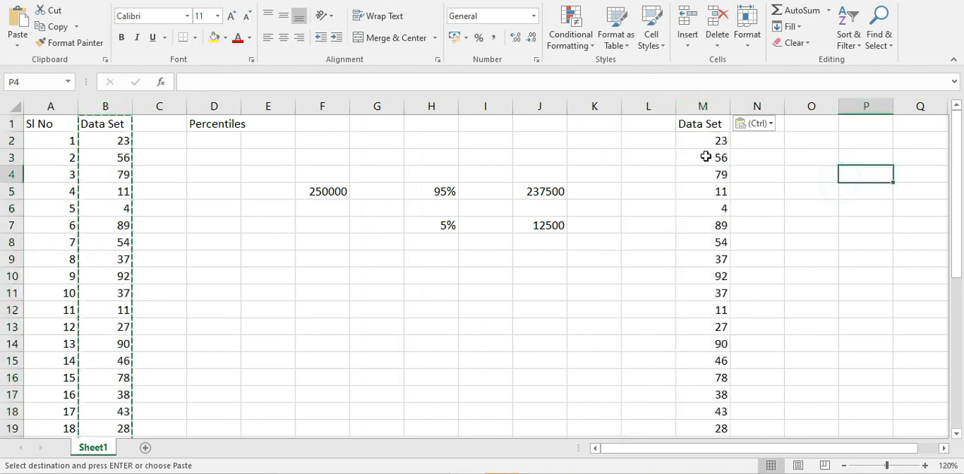
- Sort the copied Data Set in column M in ascending order and copy the Sl No column A into column L
click(706, 108)
click(286, 1)
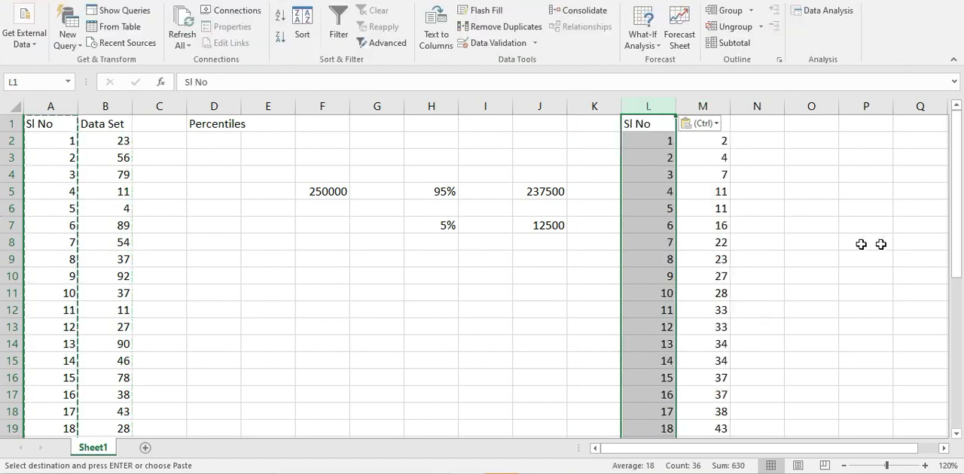
click(861, 243)
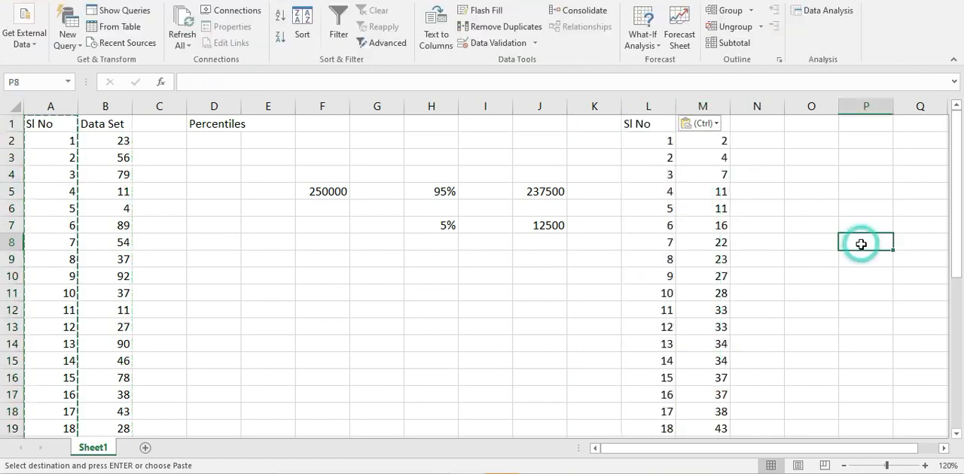
- Enter the percentile 85% in cell H12
scroll(860, 244, down, 6)
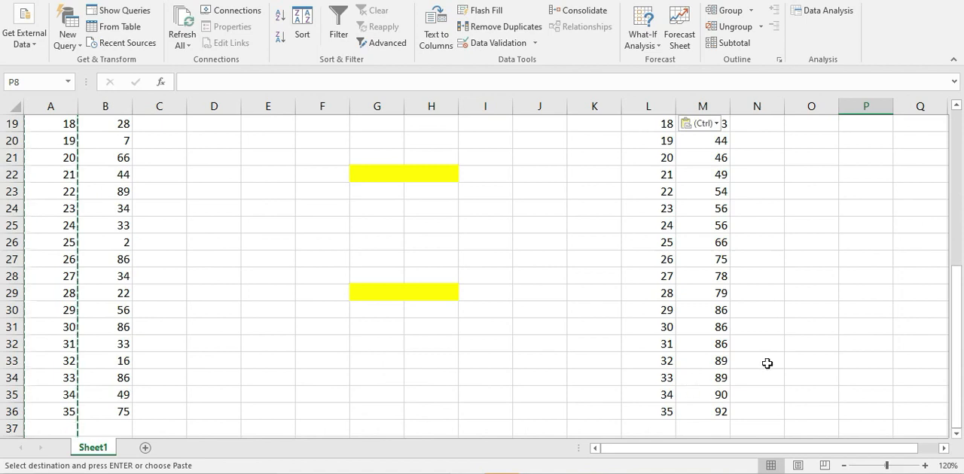
scroll(768, 363, up, 1)
scroll(767, 364, up, 4)
scroll(767, 364, up, 2)
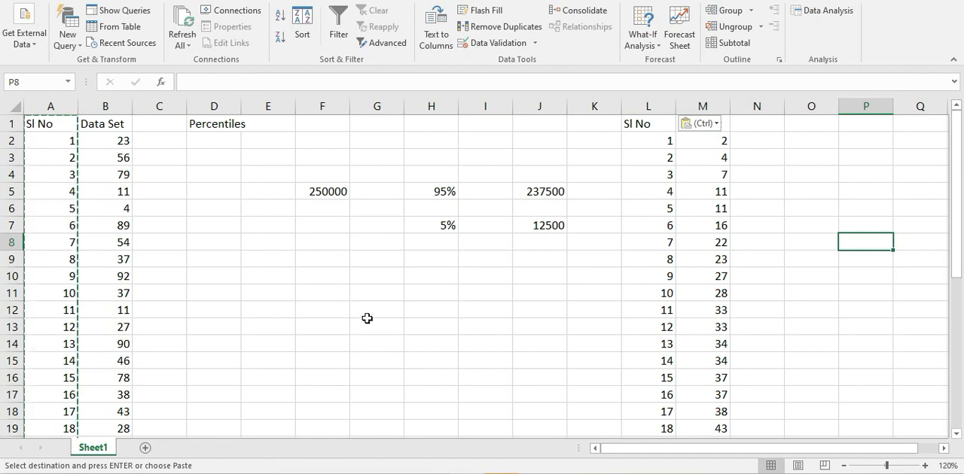
click(424, 309)
text(85%)
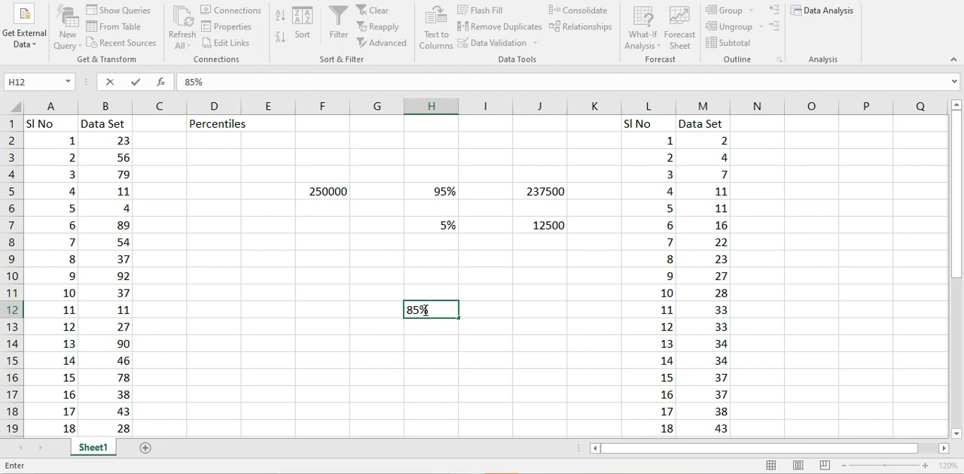
click(525, 311)
- Label cell E12 "n" and enter the number of observations, 35, in F12
scroll(616, 240, down, 6)
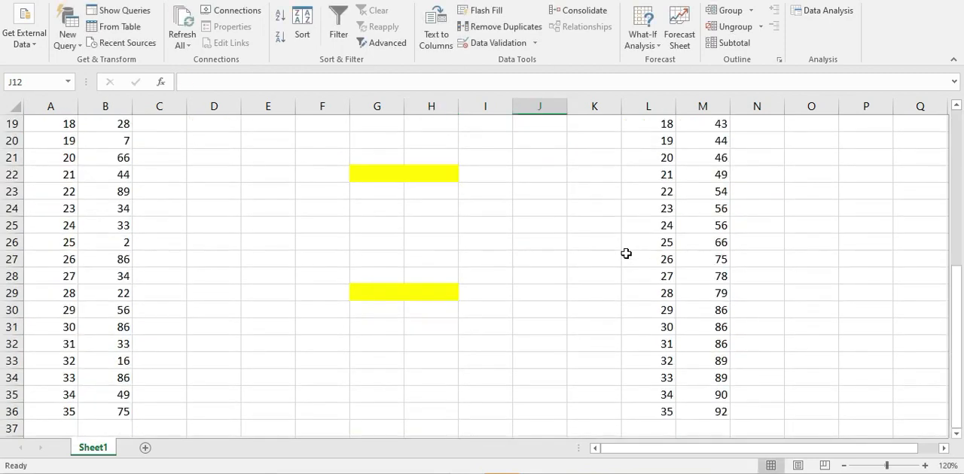
scroll(625, 254, down, 3)
scroll(645, 300, up, 9)
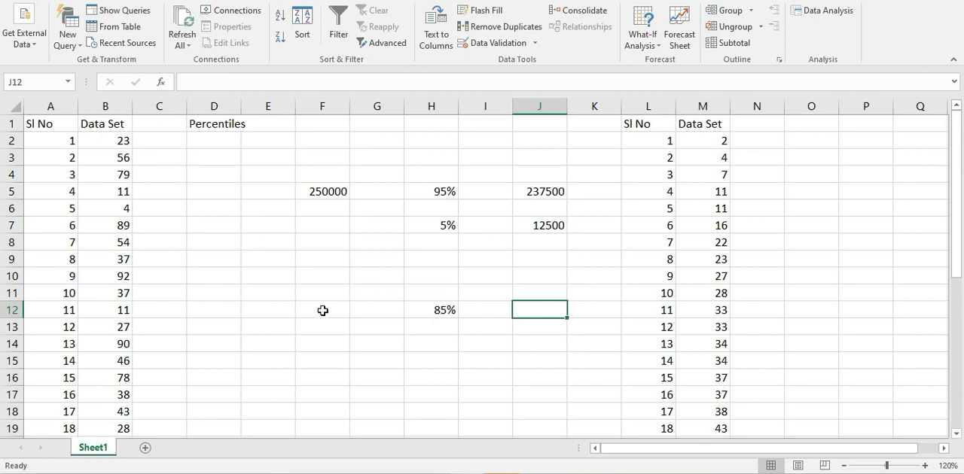
click(278, 308)
text(n)
click(329, 310)
text(35)
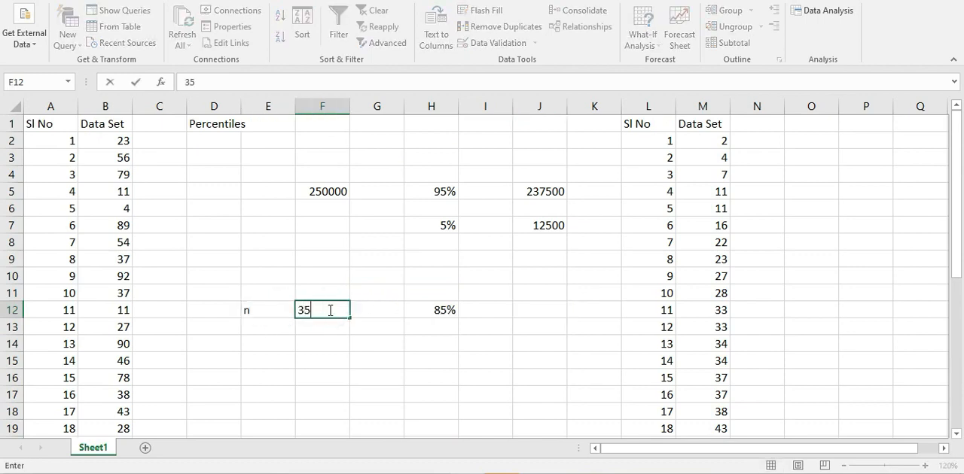
click(379, 353)
- Calculate the percentile's rank in J12 with the formula =H12*F12
click(520, 308)
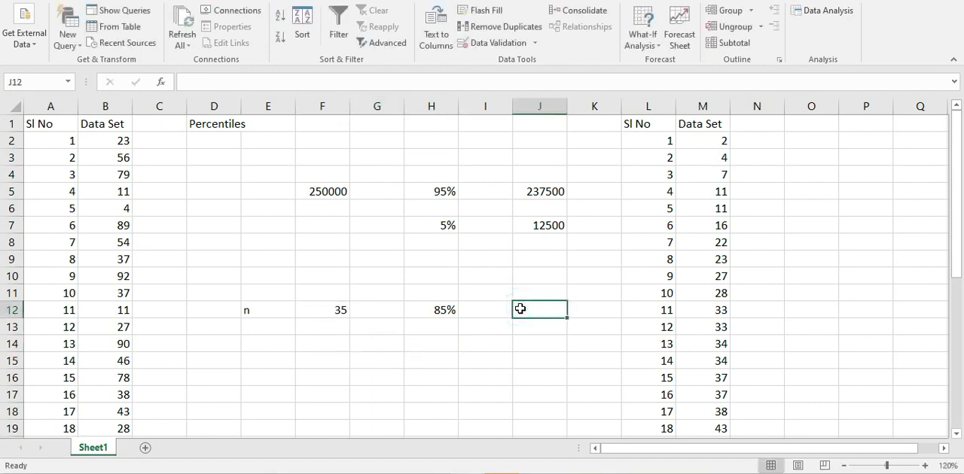
text(=)
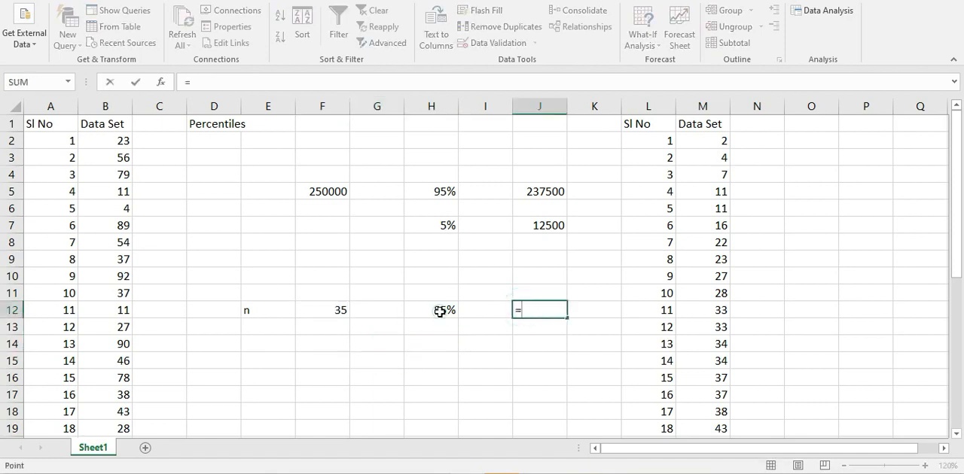
click(440, 310)
text(*)
click(341, 310)
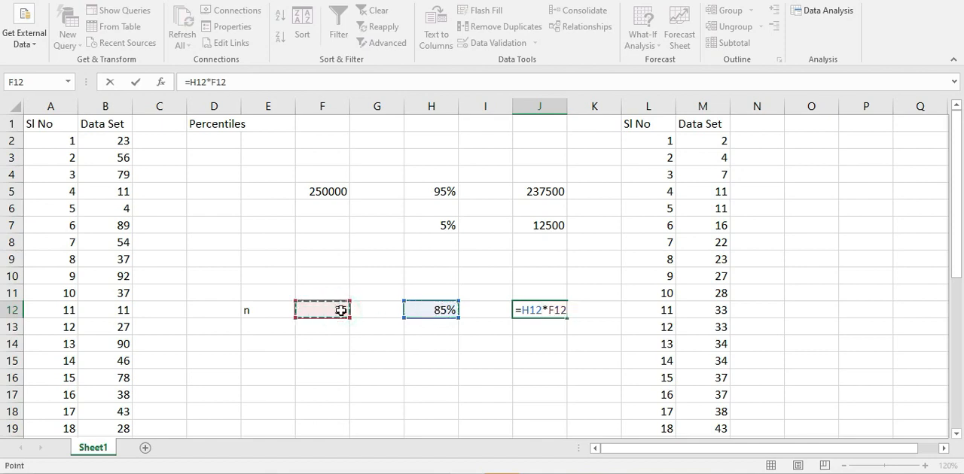
key(Return)
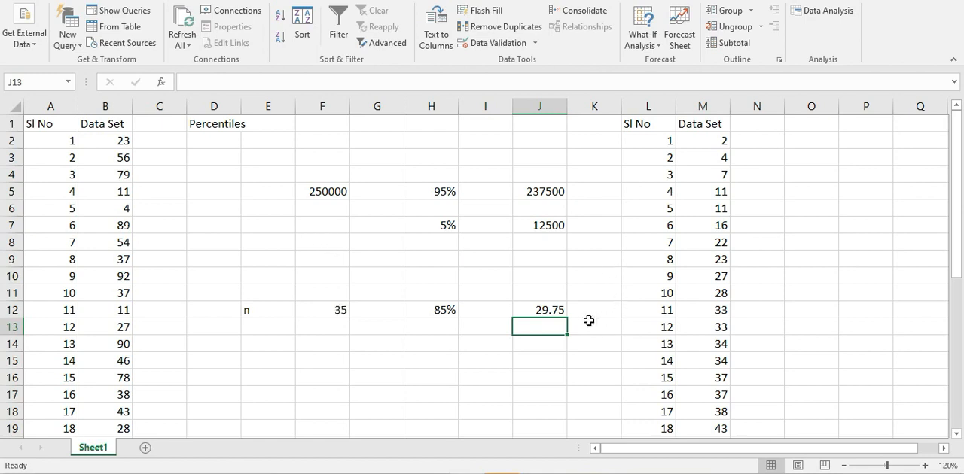
- Enter the rank rounded up to the whole number 30 in J13, below the calculated rank
click(537, 309)
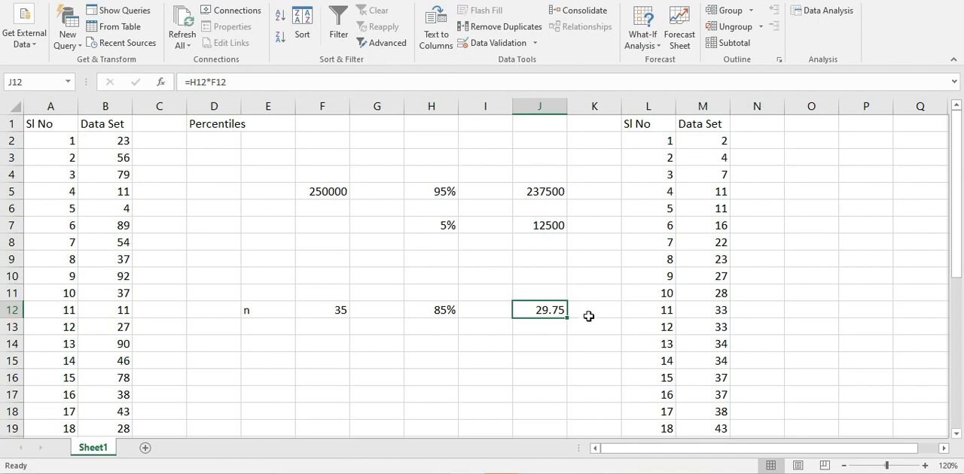
click(531, 328)
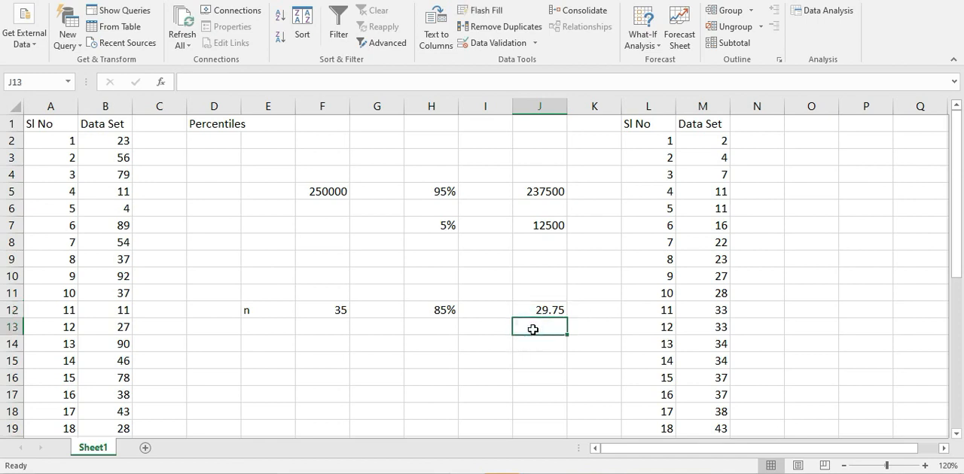
text(30)
click(540, 358)
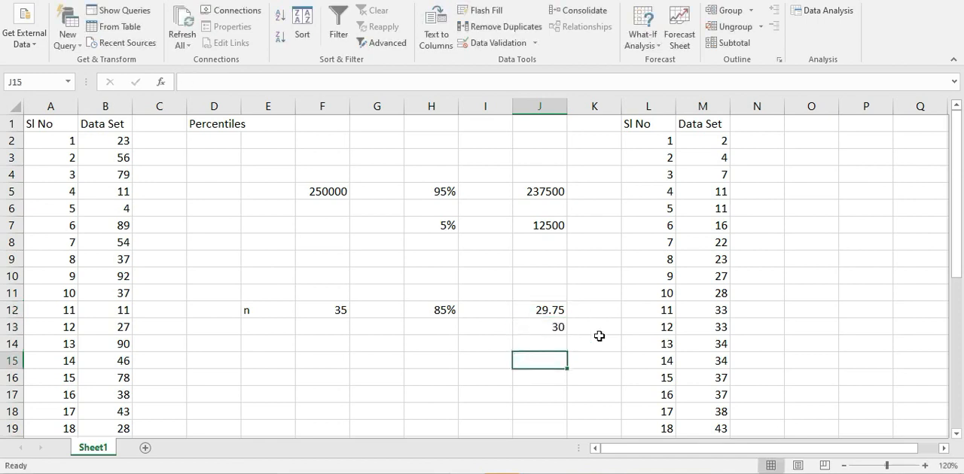
- Highlight the entry with serial number 30 in the sorted list, cells L31:M31, in yellow and select its value in M31
scroll(600, 335, down, 1)
scroll(641, 225, up, 1)
scroll(643, 230, down, 4)
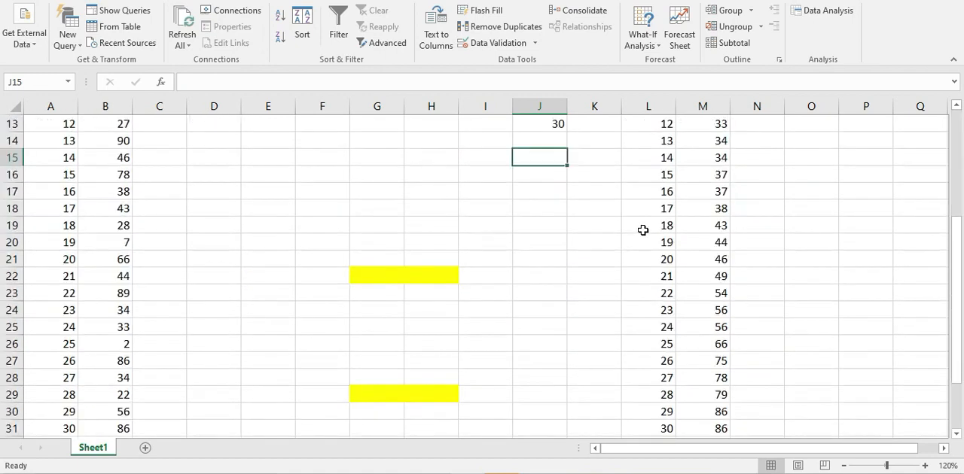
scroll(643, 230, down, 1)
scroll(643, 229, up, 3)
scroll(645, 228, down, 3)
scroll(644, 227, down, 1)
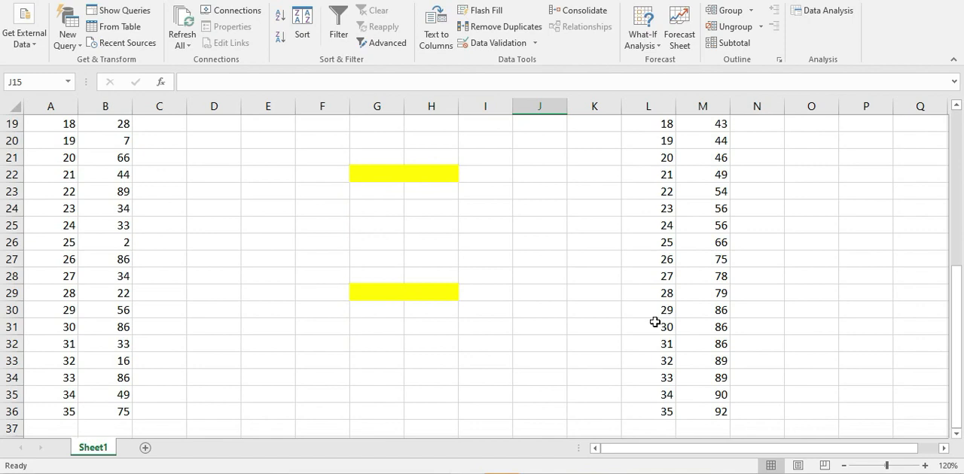
drag(653, 327, 679, 323)
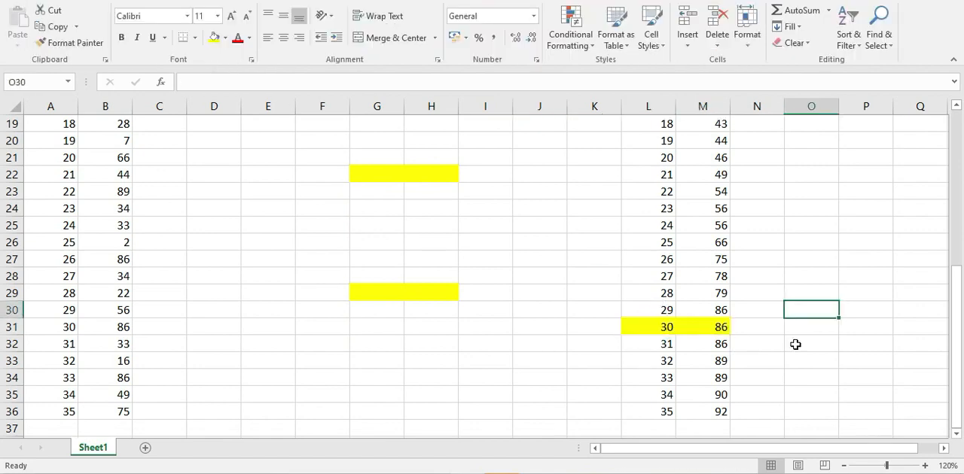
click(709, 327)
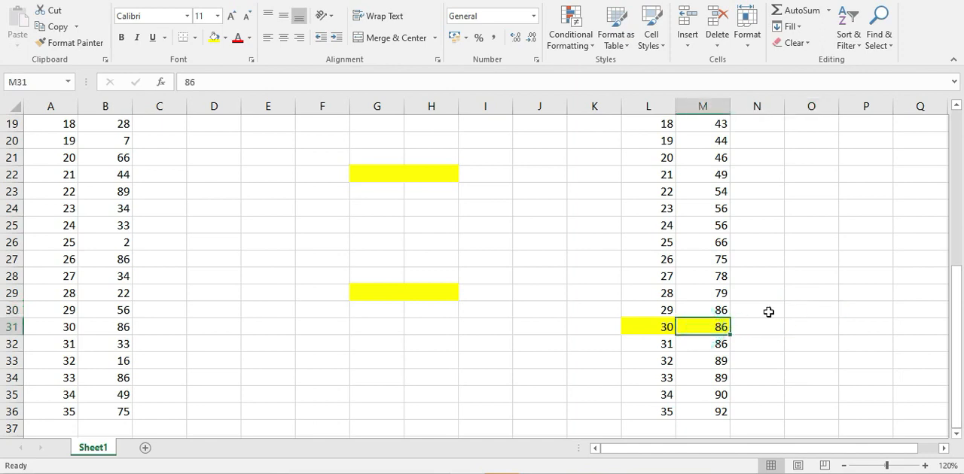
scroll(789, 304, up, 4)
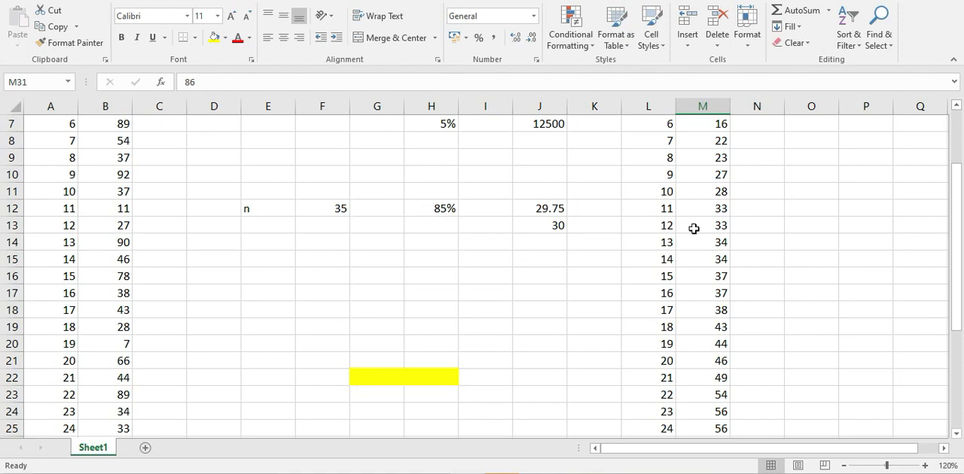
scroll(693, 228, down, 3)
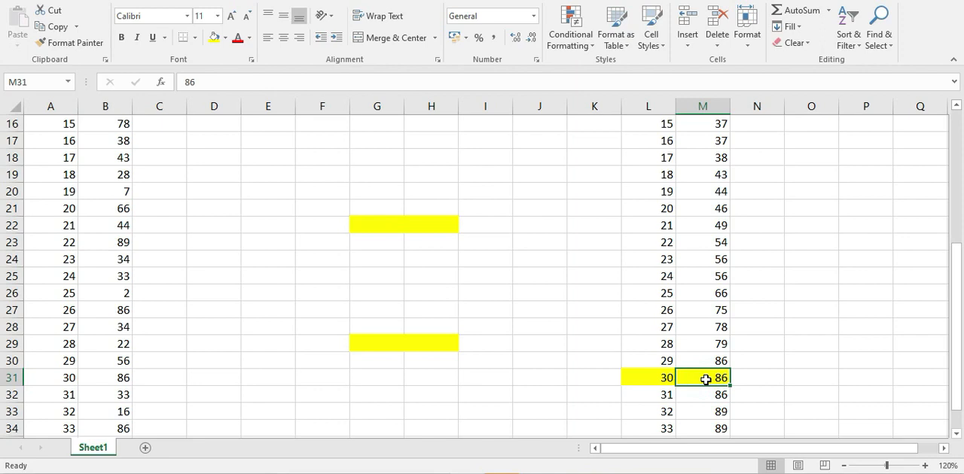
scroll(781, 334, down, 1)
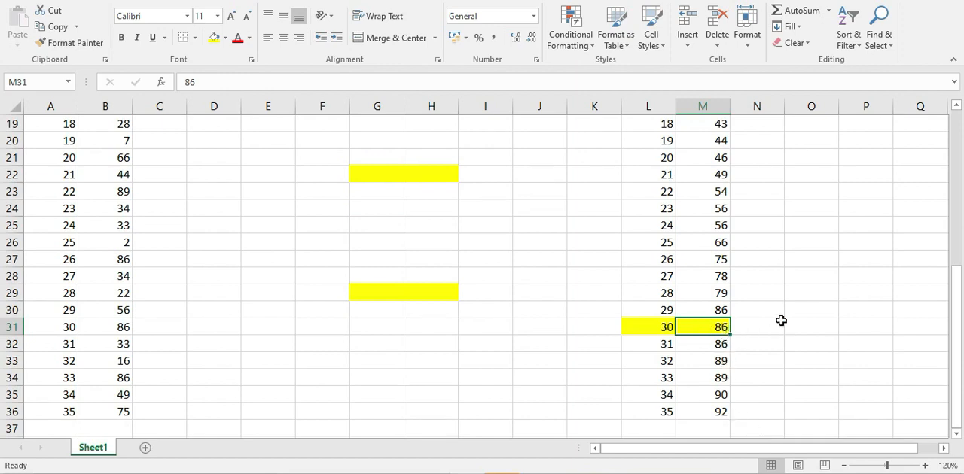
scroll(780, 321, up, 2)
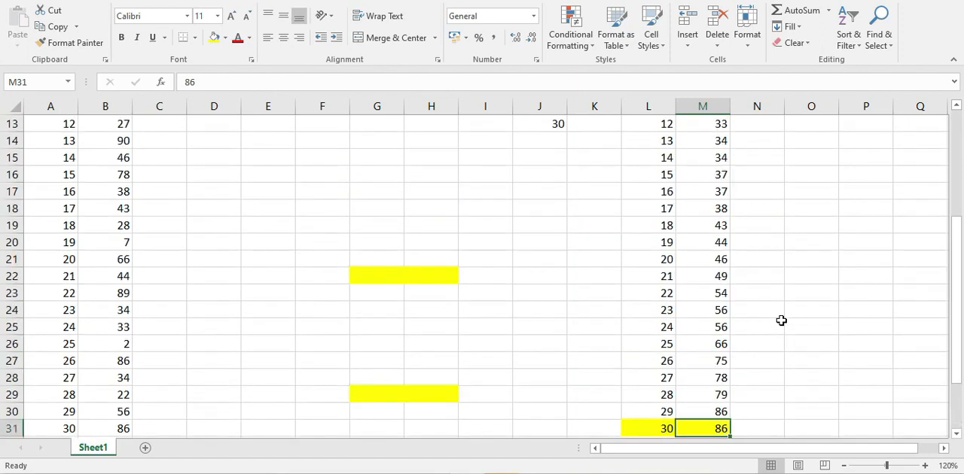
- Enter the percentile 60% in cell H16, below the 85% example
scroll(781, 321, up, 3)
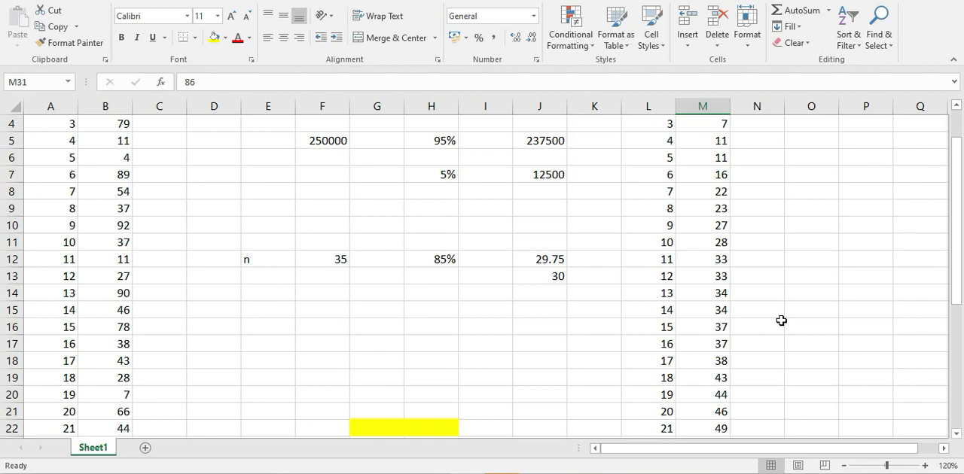
click(437, 327)
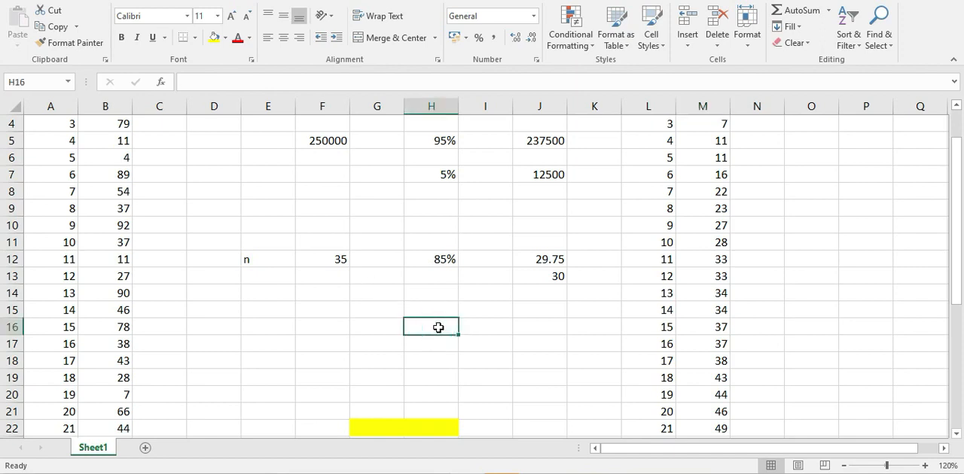
text(60%)
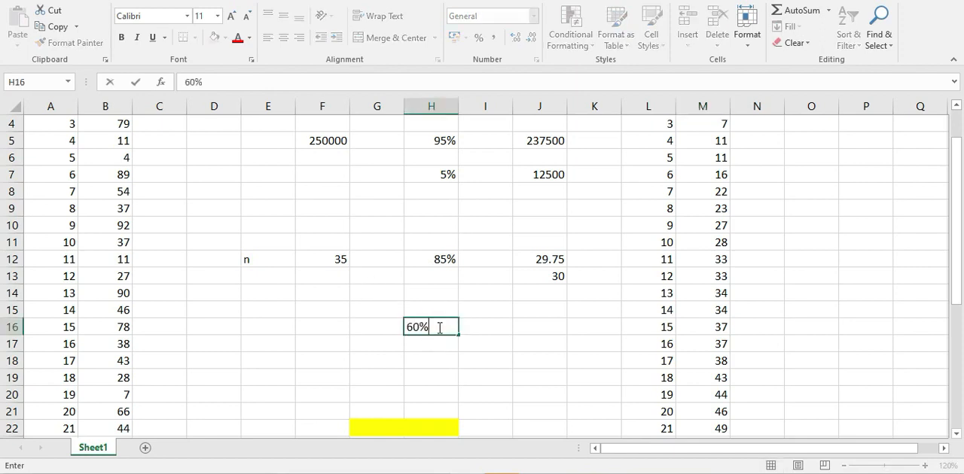
click(462, 342)
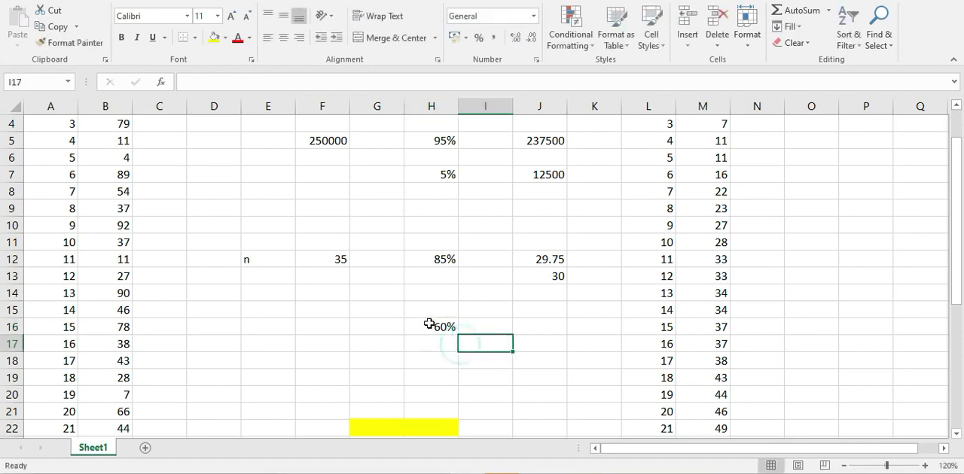
- Calculate the 60th percentile's rank in J16 with the formula =H16*F12
click(538, 329)
text(=)
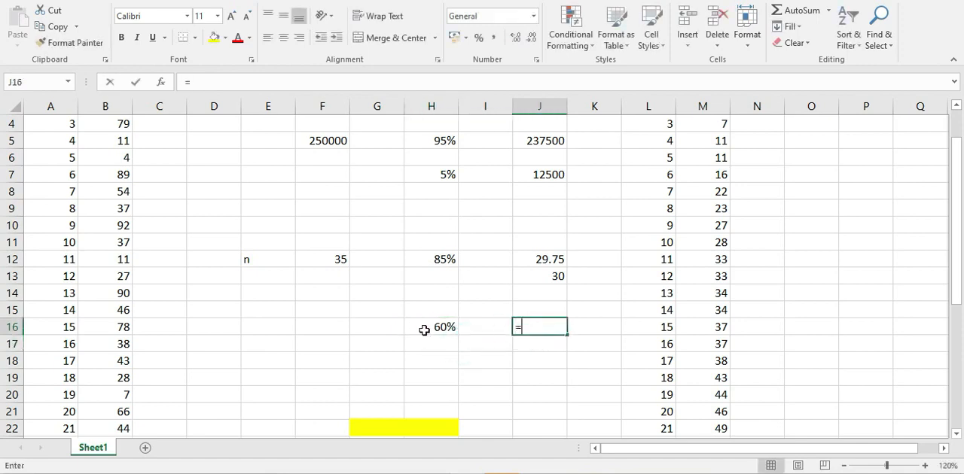
click(437, 326)
text(*)
click(341, 258)
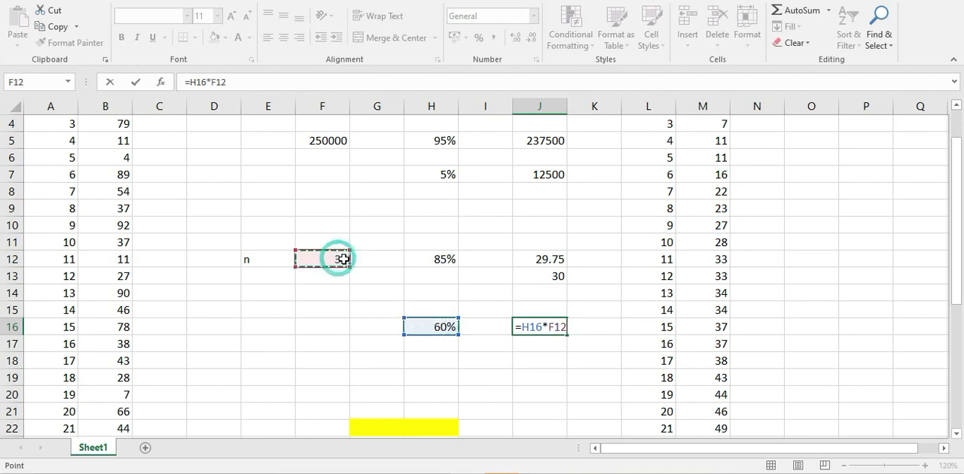
key(ctrl+Return)
key(Return)
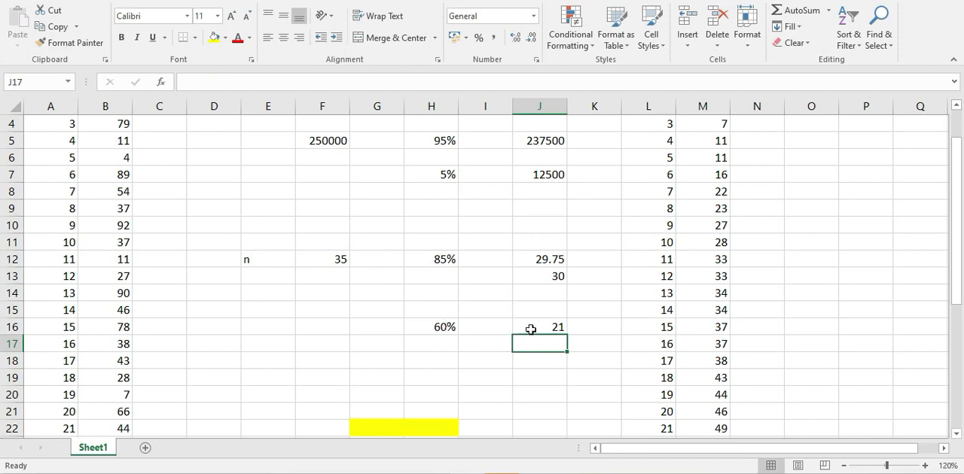
click(542, 329)
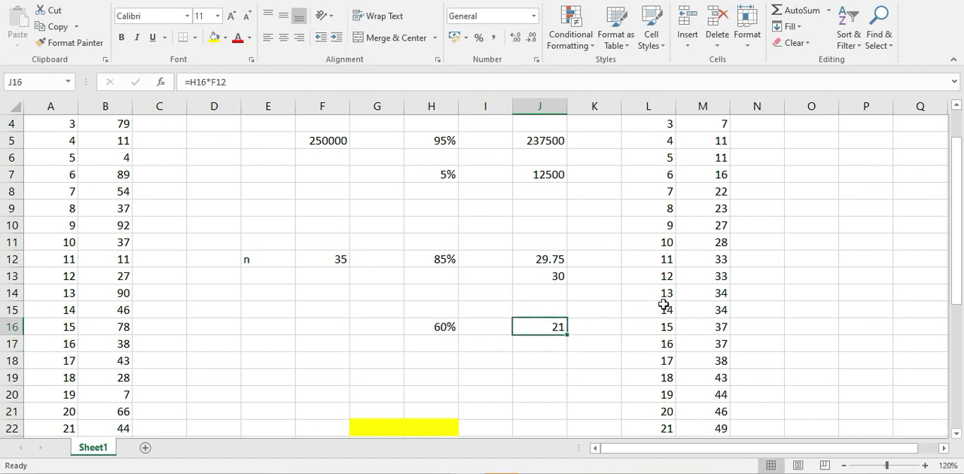
- Highlight the entry with serial number 21 in the sorted list, cells L22:M22, in yellow
scroll(662, 303, down, 2)
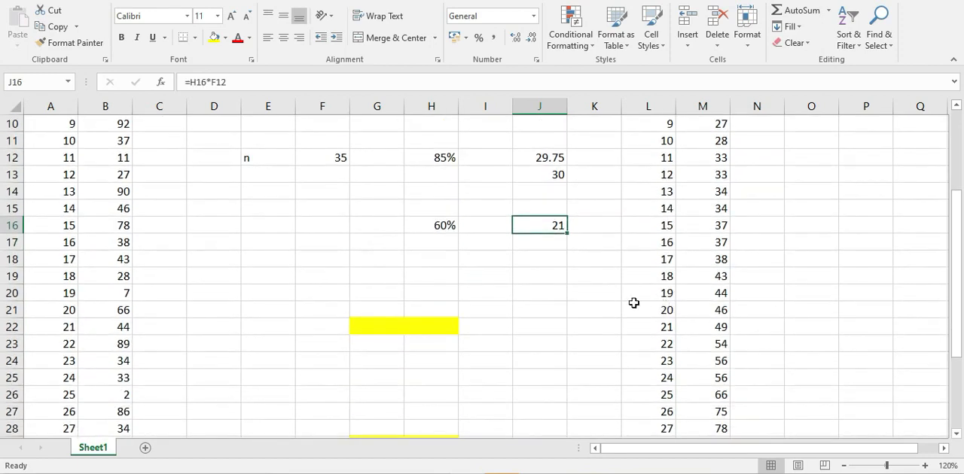
drag(655, 327, 703, 327)
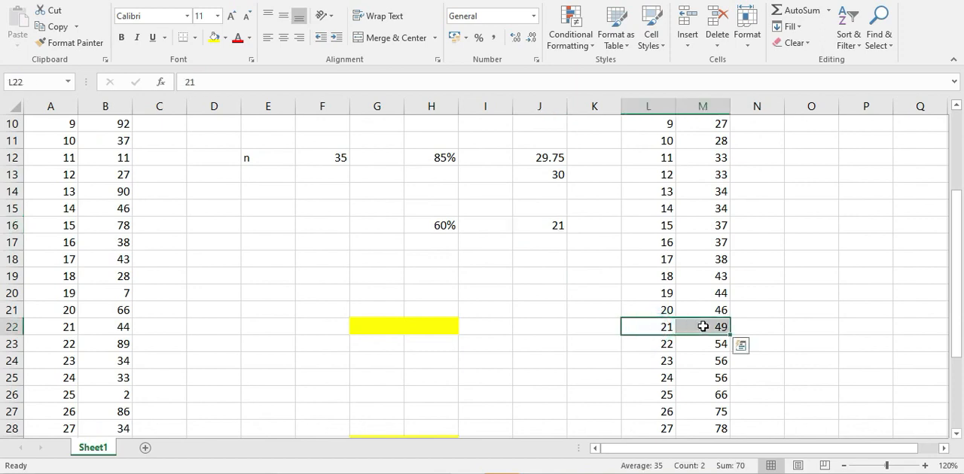
click(214, 37)
click(795, 328)
scroll(794, 326, up, 3)
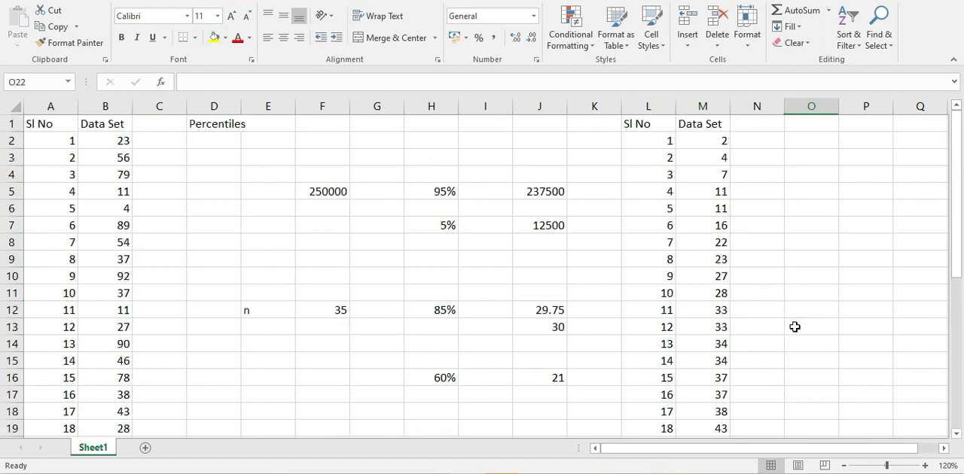